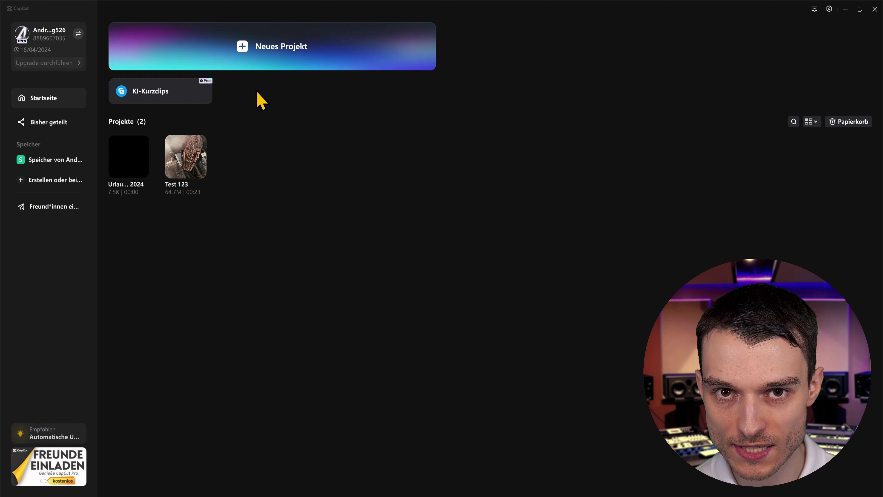
# - Open the Urlaubsvideo 2024 project, then view and close the keyboard shortcut overview
pyautogui.click(126, 173)
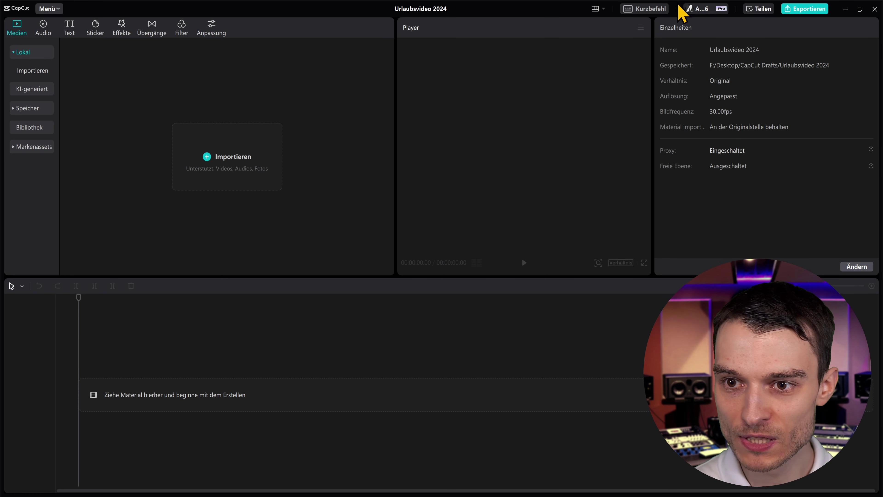
pyautogui.click(647, 10)
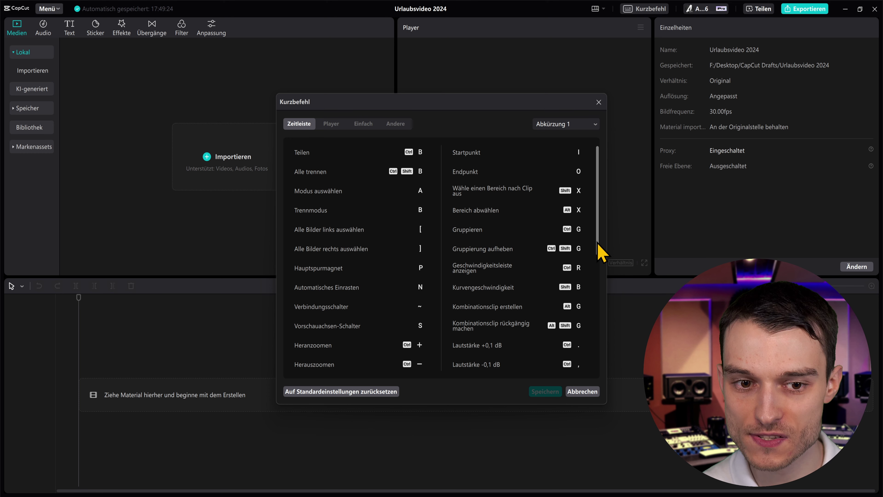
pyautogui.press('Escape')
# - Import Video 11.mp4 through Video 14.mp4 into the project media
pyautogui.click(226, 159)
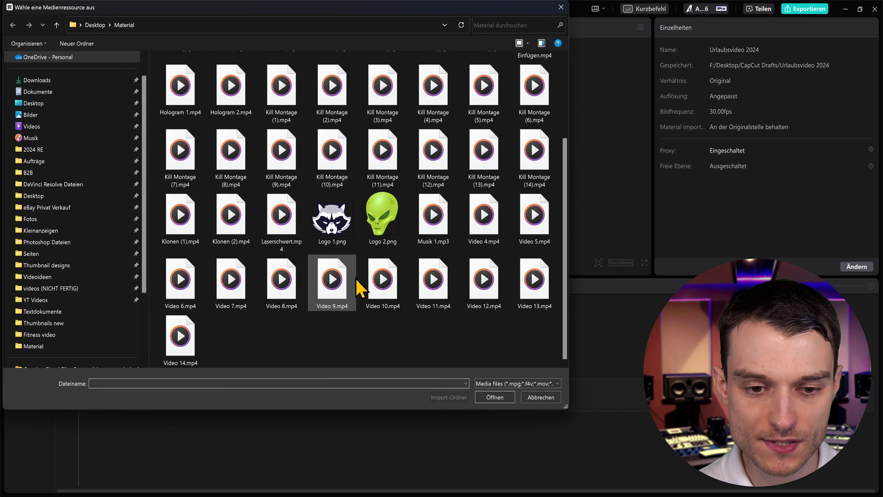
pyautogui.click(421, 279)
pyautogui.keyDown('shift'); pyautogui.click(201, 344); pyautogui.keyUp('shift')
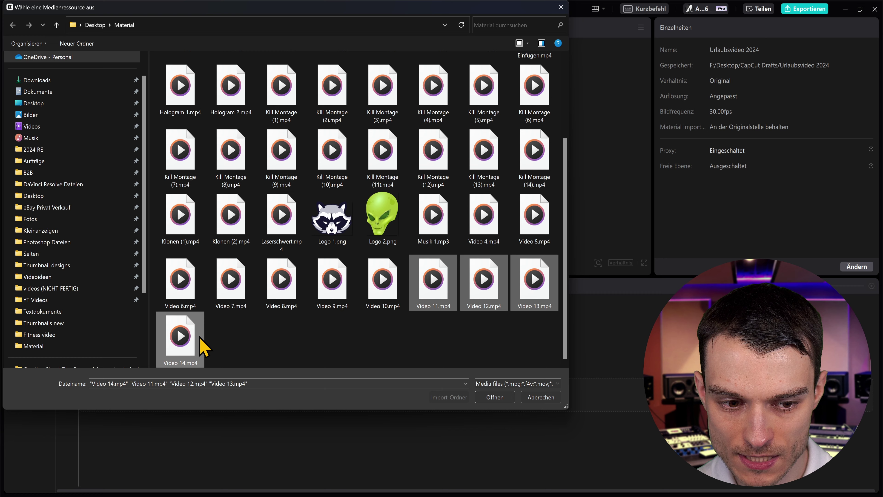
pyautogui.click(498, 388)
# - Place the four clips in sequence on the timeline and select all of them
pyautogui.moveTo(149, 121)
pyautogui.mouseDown()
pyautogui.moveTo(181, 256)
pyautogui.moveTo(118, 403)
pyautogui.mouseUp()
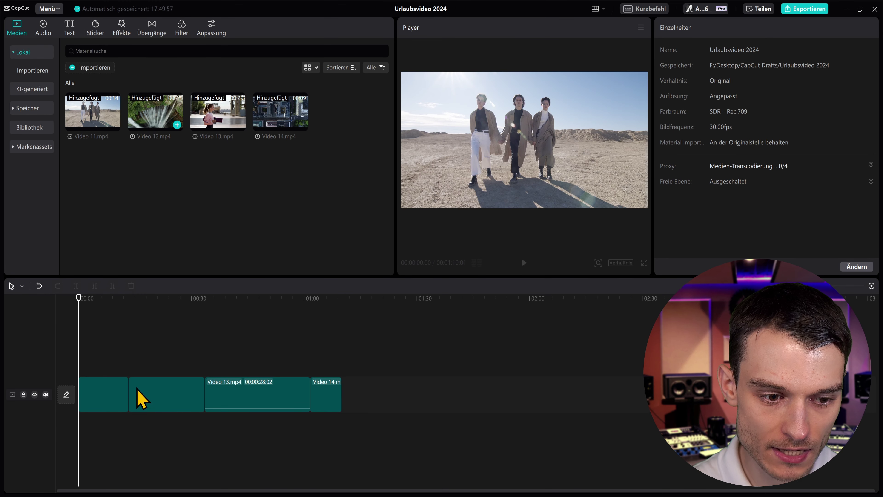
pyautogui.click(187, 364)
pyautogui.click(337, 362)
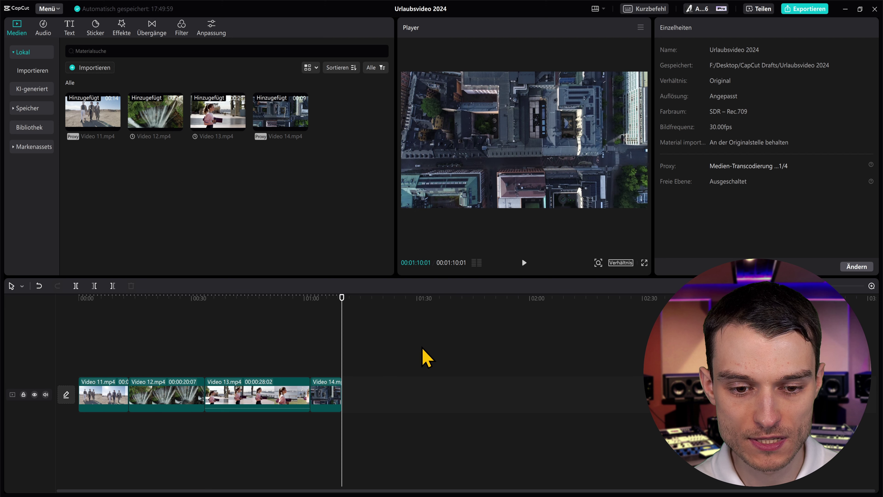
pyautogui.moveTo(419, 346); pyautogui.dragTo(114, 426)
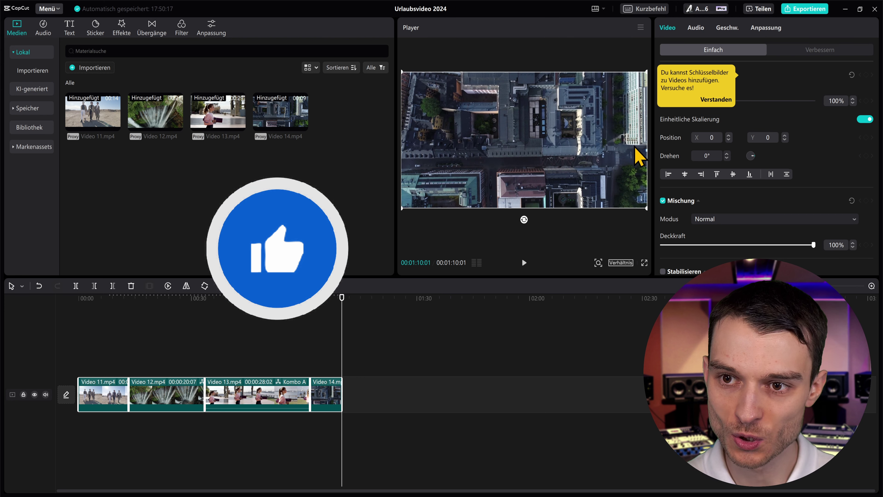
# - After checking the shortcut list, mark a timeline range from about 00:13 to 00:45 with I
pyautogui.click(654, 9)
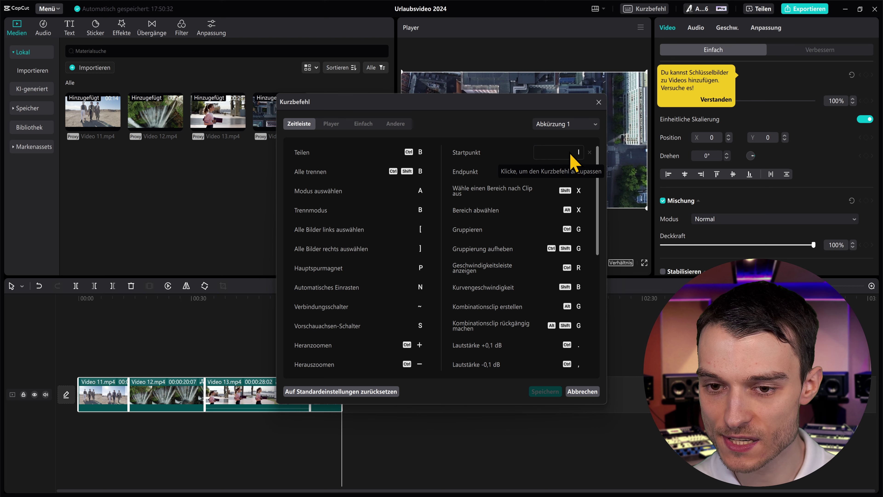
pyautogui.click(598, 102)
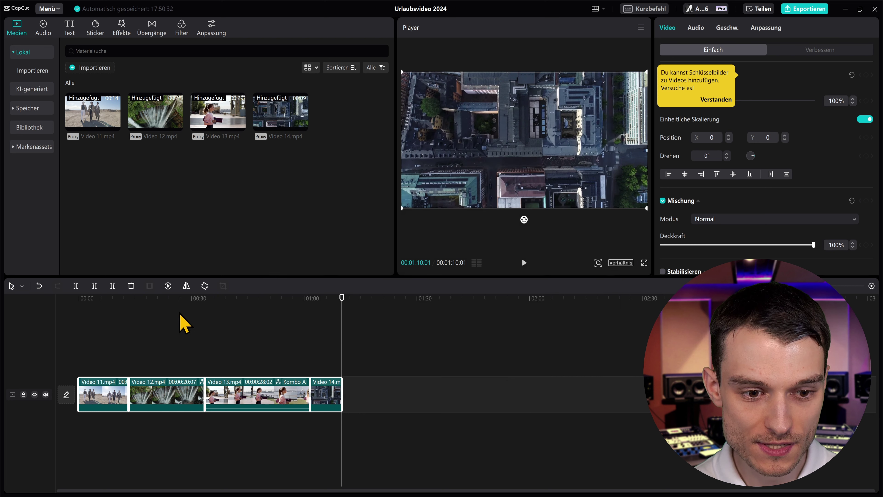
pyautogui.moveTo(141, 305); pyautogui.dragTo(128, 307)
pyautogui.press('i')
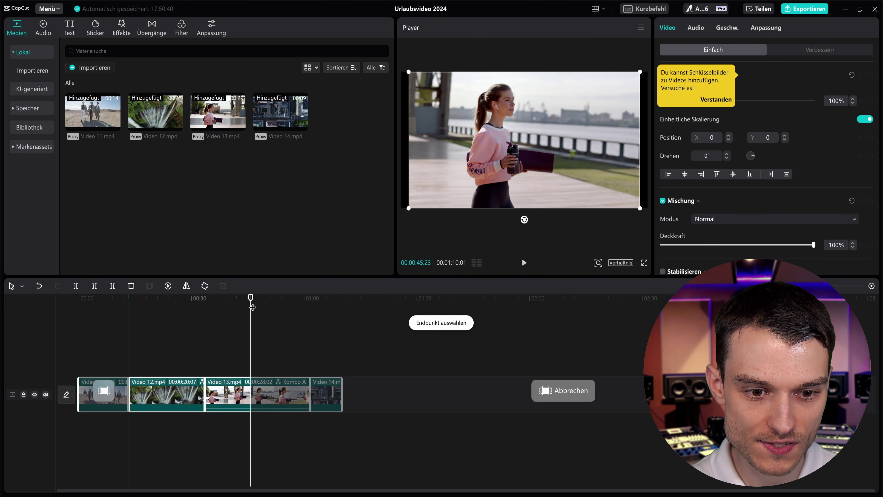
pyautogui.click(252, 307)
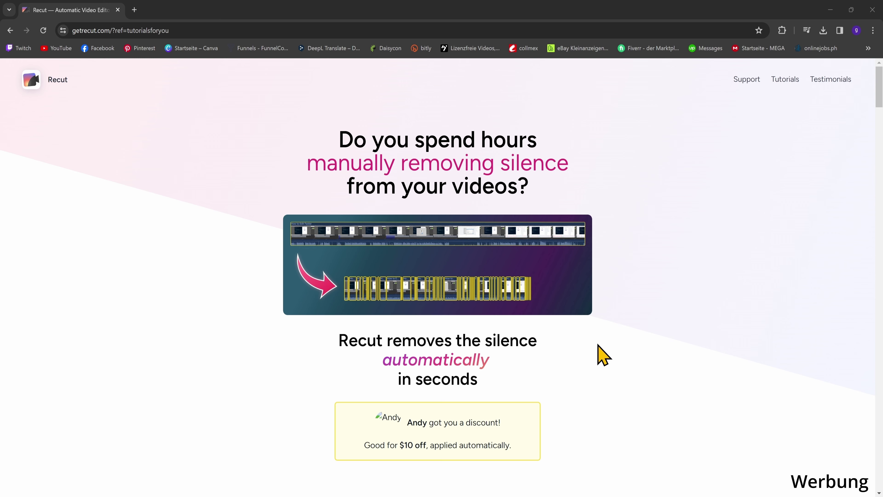
pyautogui.scroll(-1, 593, 344)
pyautogui.scroll(-3, 591, 353)
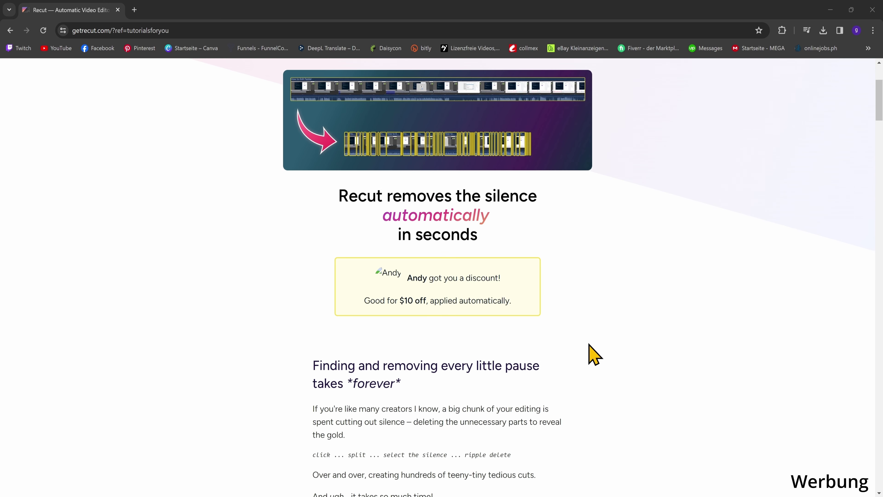
pyautogui.scroll(-4, 588, 352)
pyautogui.scroll(-2, 582, 355)
pyautogui.scroll(-3, 586, 361)
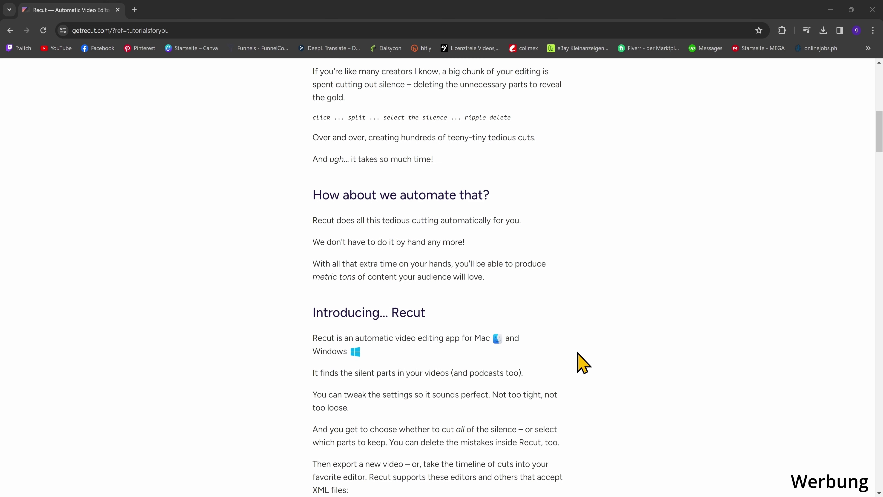
pyautogui.scroll(-4, 577, 354)
pyautogui.scroll(-1, 556, 362)
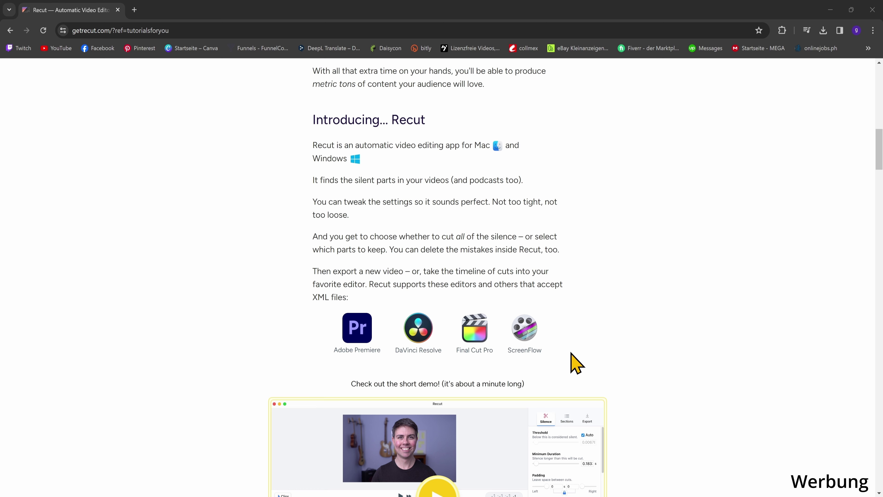
pyautogui.scroll(-3, 572, 352)
pyautogui.scroll(-2, 568, 355)
pyautogui.scroll(-2, 568, 355)
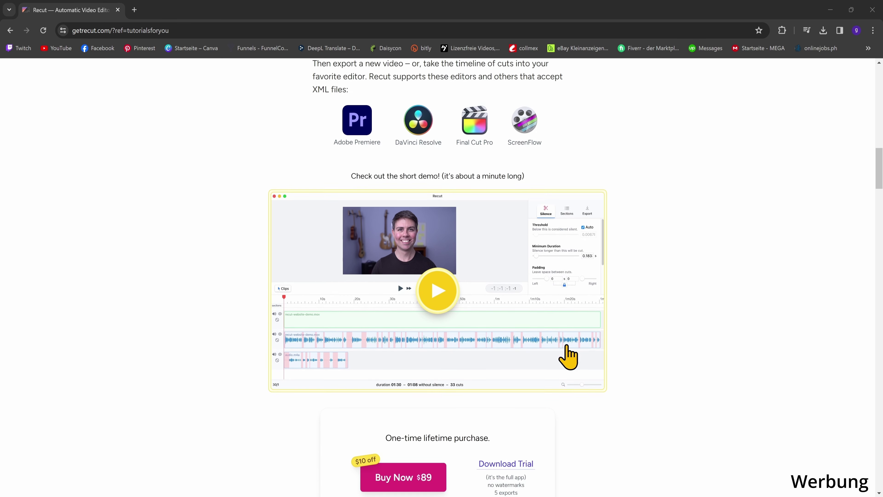
pyautogui.scroll(-1, 522, 358)
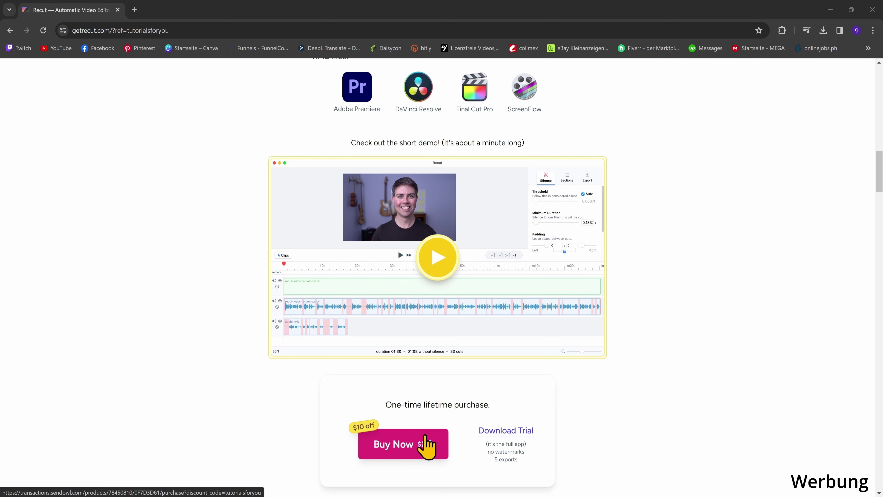
pyautogui.scroll(5, 423, 442)
pyautogui.scroll(5, 425, 440)
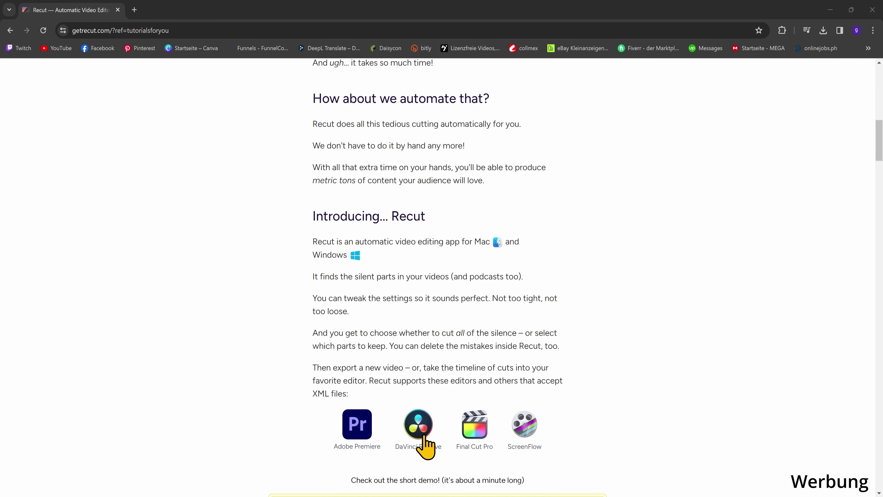
pyautogui.scroll(7, 425, 445)
pyautogui.scroll(5, 426, 446)
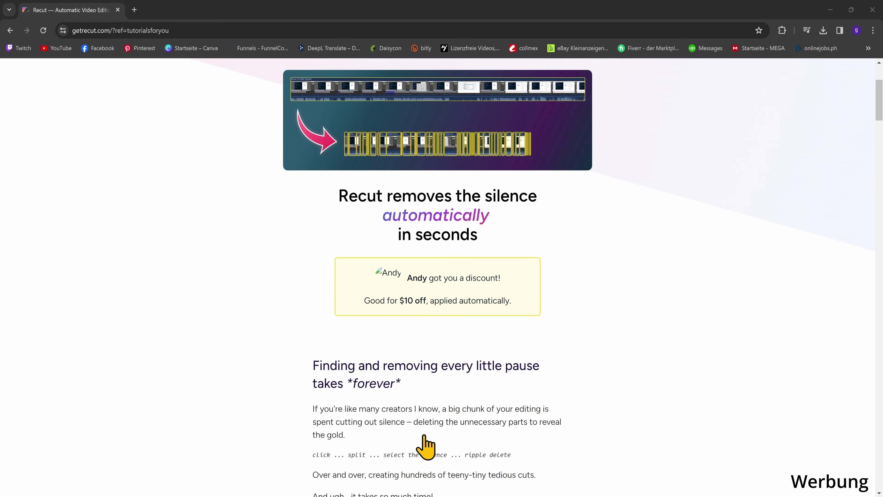
pyautogui.scroll(4, 428, 446)
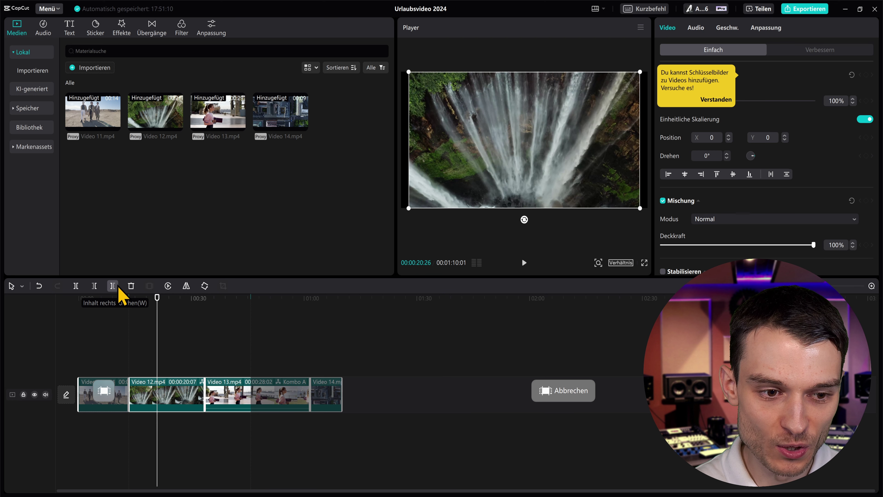
# - Remap the Trennmodus shortcut from B to C, review the remaining shortcut categories, then close
pyautogui.click(640, 9)
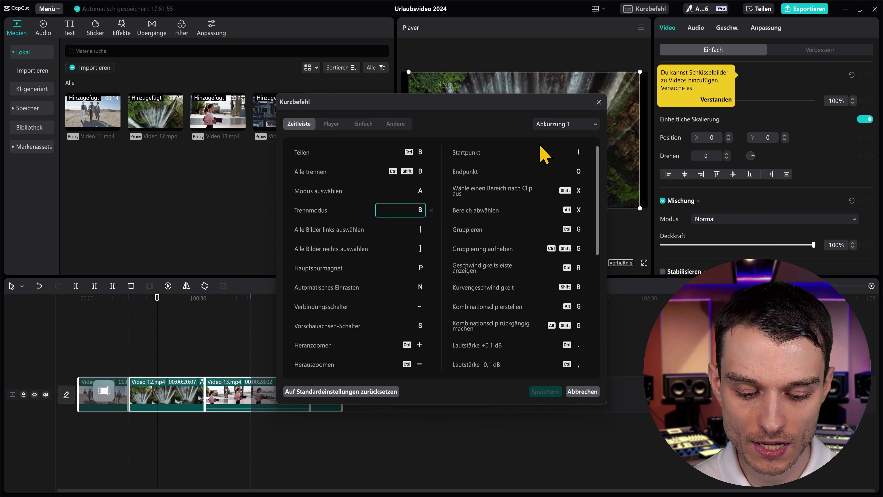
pyautogui.press('c')
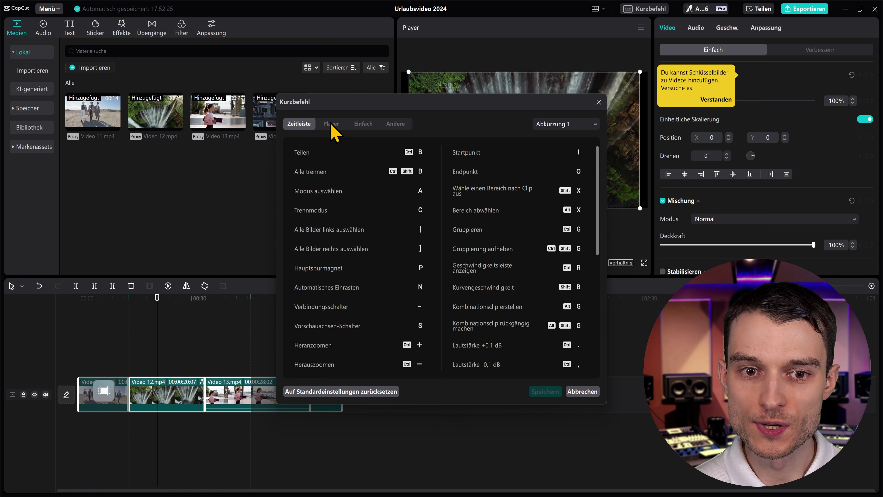
pyautogui.click(331, 124)
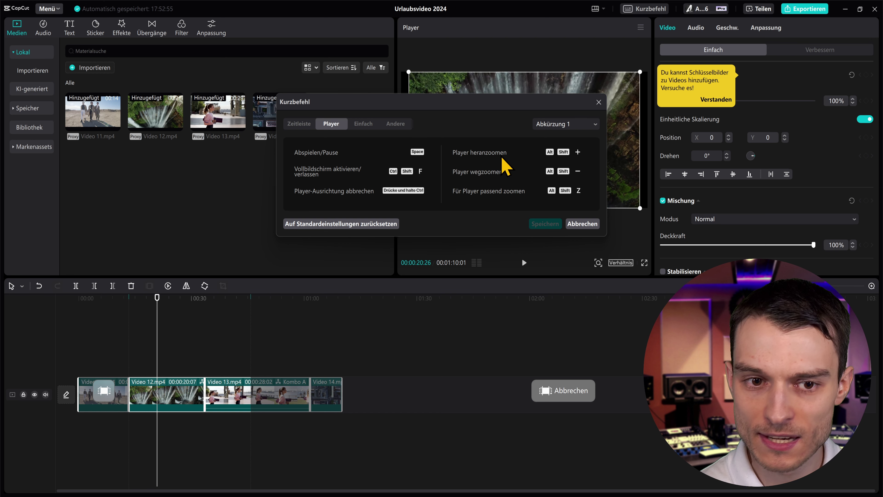
pyautogui.click(365, 124)
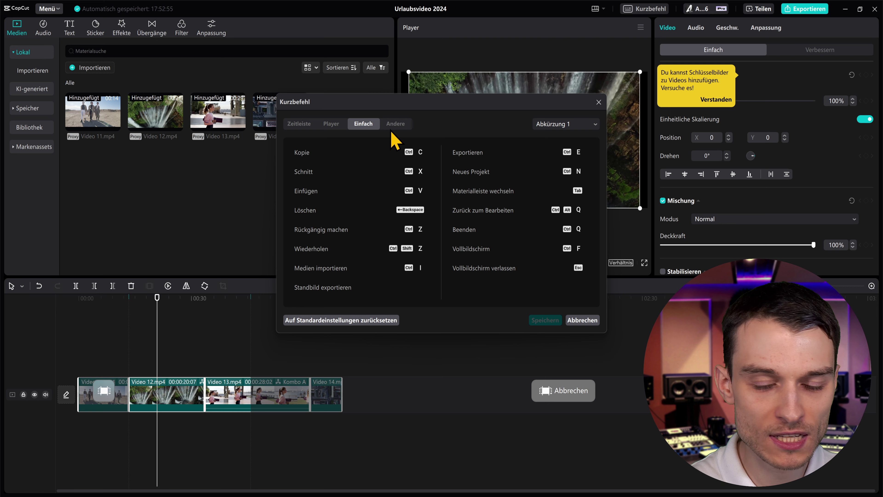
pyautogui.click(395, 124)
pyautogui.click(599, 102)
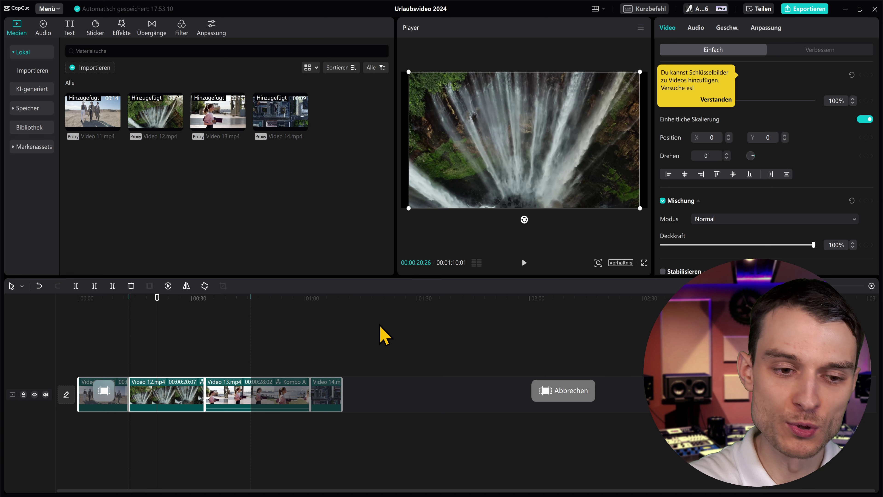
# - Split Video 13 at 00:00:45 and look through the timeline editing mode list
pyautogui.click(247, 308)
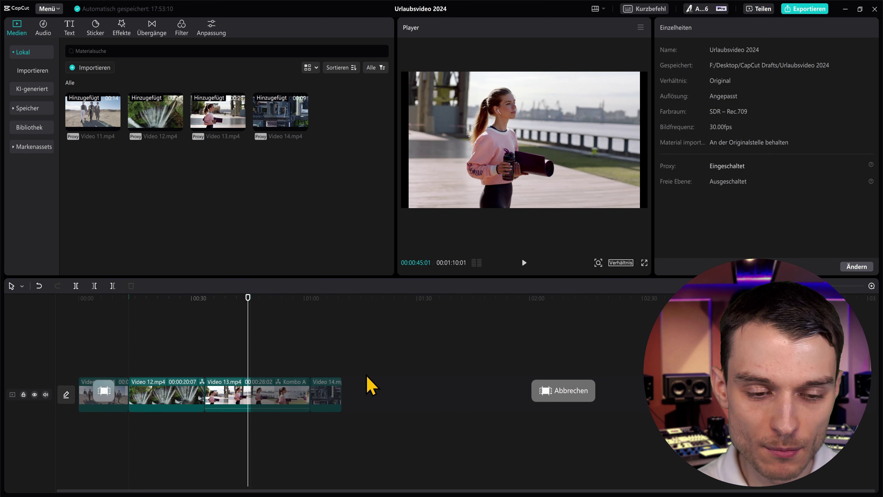
pyautogui.click(76, 289)
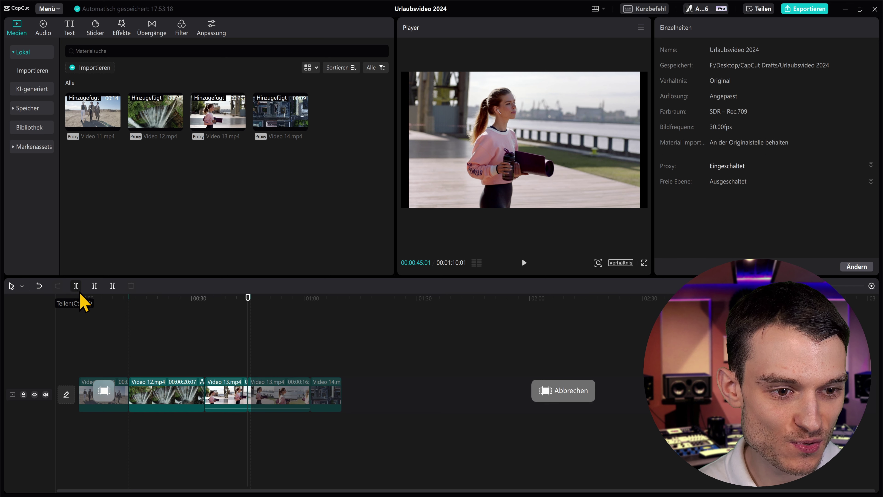
pyautogui.click(94, 288)
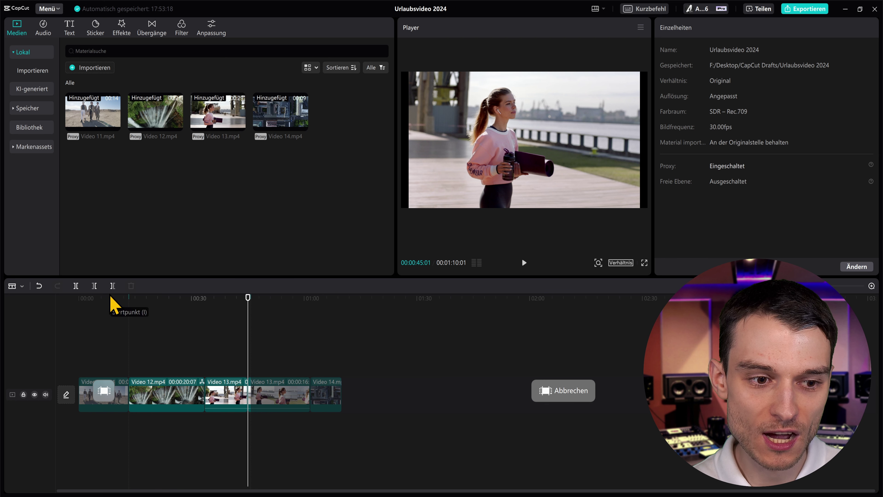
pyautogui.click(23, 286)
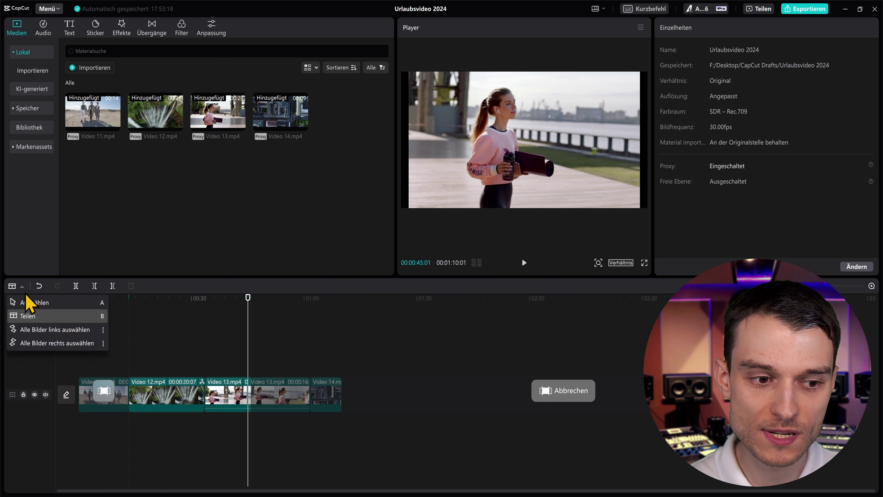
pyautogui.click(153, 290)
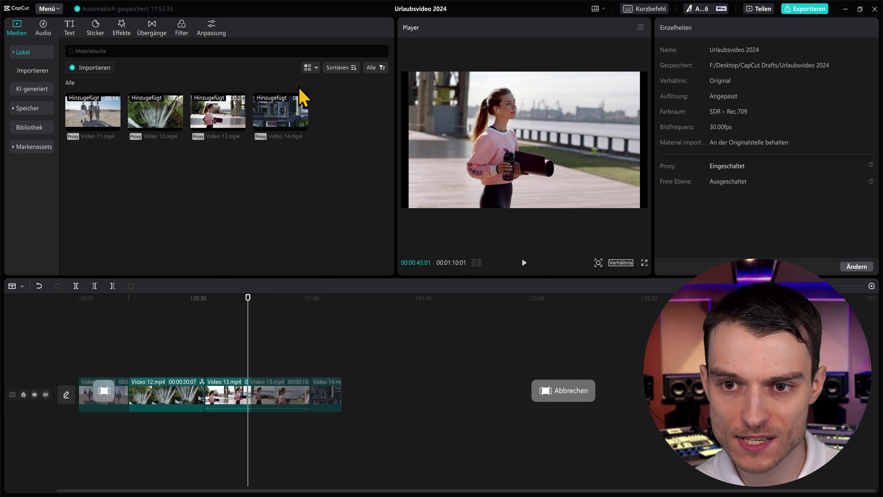
# - Scroll through the Zeitleiste shortcuts, then switch to the Einfach general shortcuts category
pyautogui.click(649, 9)
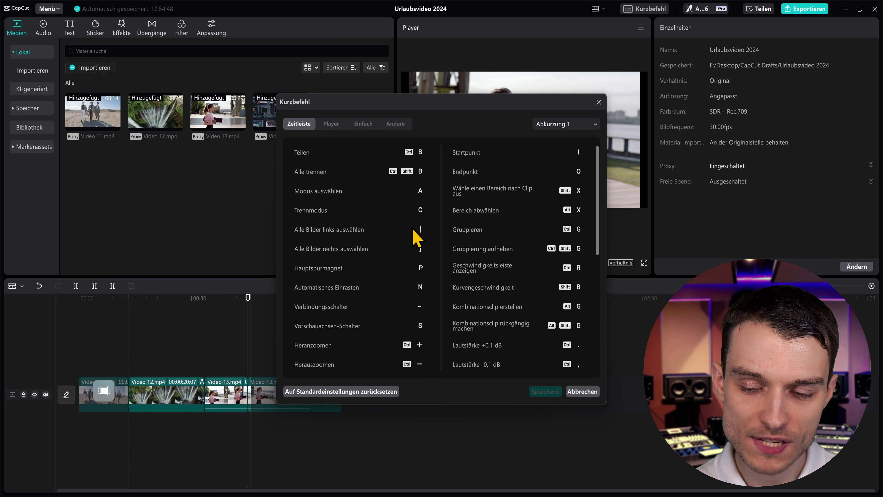
pyautogui.scroll(-2, 415, 303)
pyautogui.scroll(-1, 415, 306)
pyautogui.scroll(-1, 415, 305)
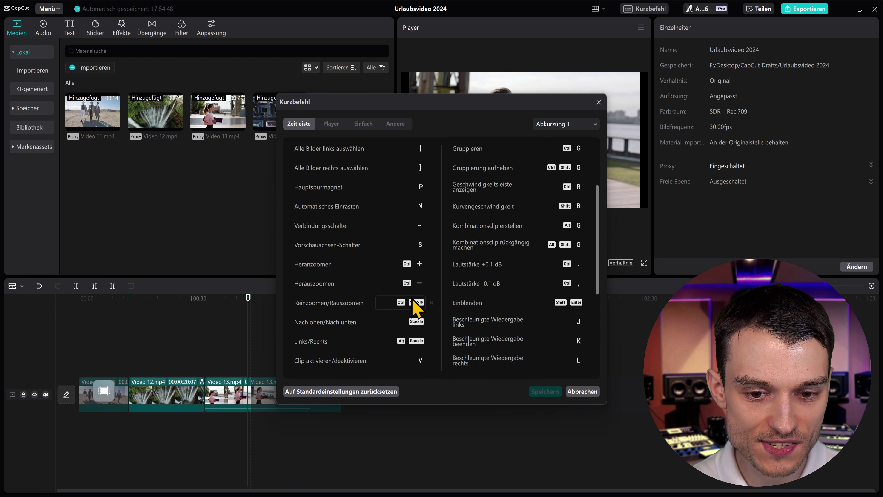
pyautogui.scroll(-1, 414, 308)
pyautogui.scroll(-1, 409, 312)
pyautogui.scroll(-1, 404, 313)
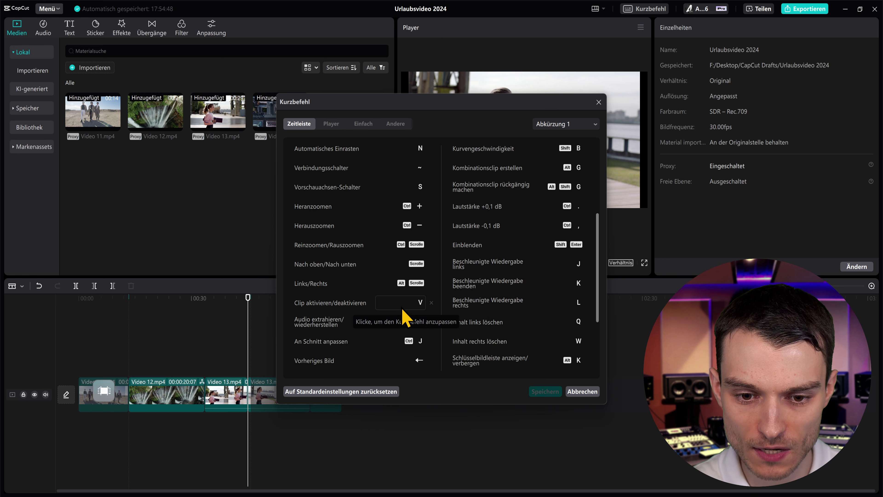
pyautogui.scroll(-1, 403, 317)
pyautogui.scroll(-1, 400, 320)
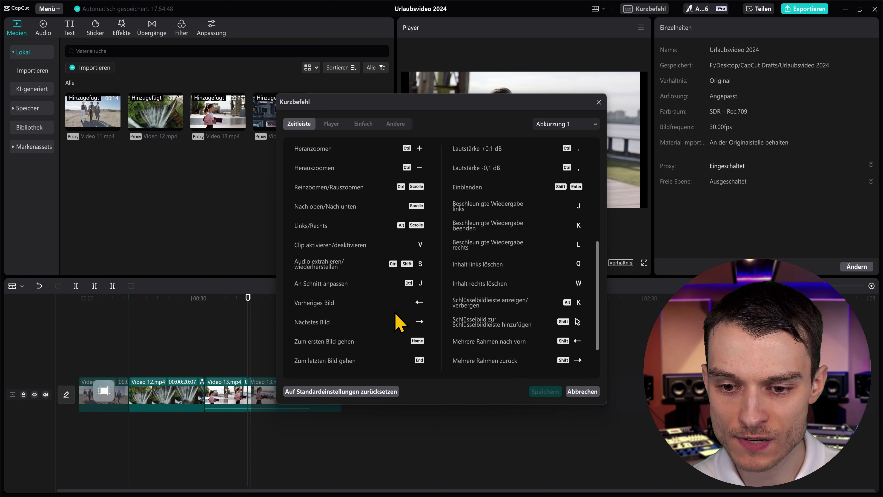
pyautogui.scroll(-3, 400, 322)
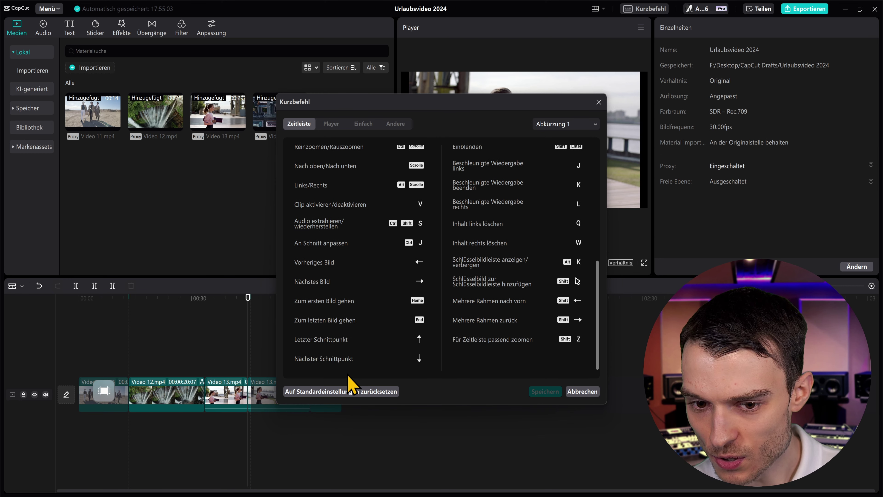
pyautogui.click(363, 124)
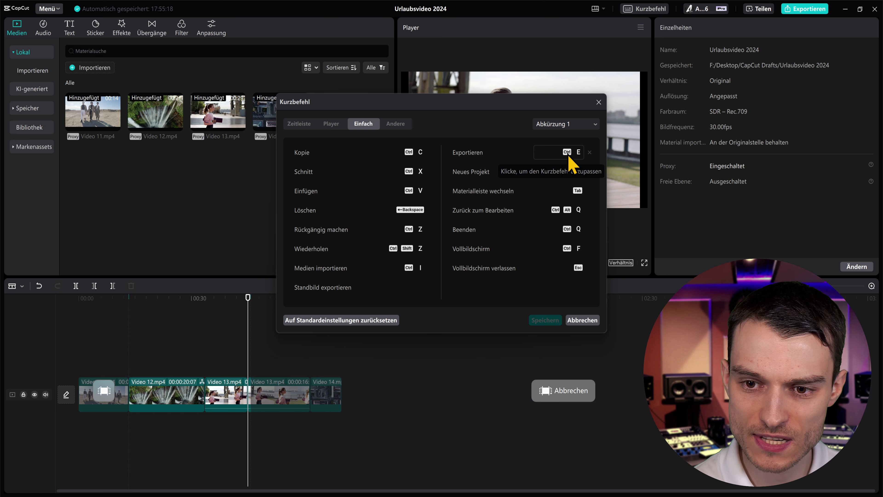
# - Export Urlaubsvideo 2024 as a 1080p H.264 mp4 at 30fps, after cancelling a first attempt
pyautogui.click(598, 103)
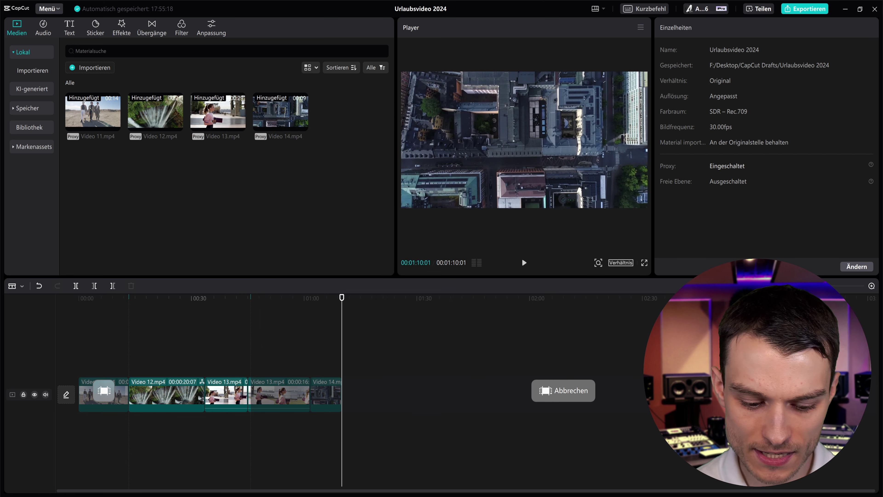
pyautogui.hotkey('ctrl', 'e')
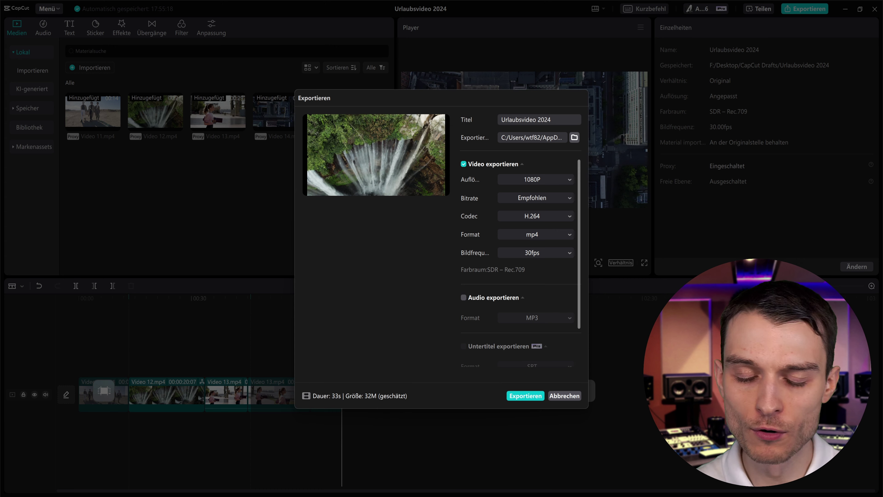
pyautogui.click(564, 398)
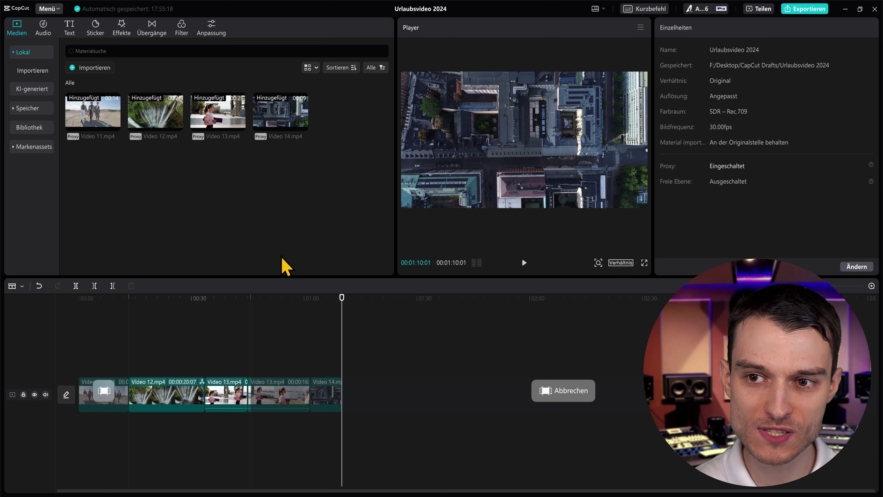
pyautogui.click(807, 15)
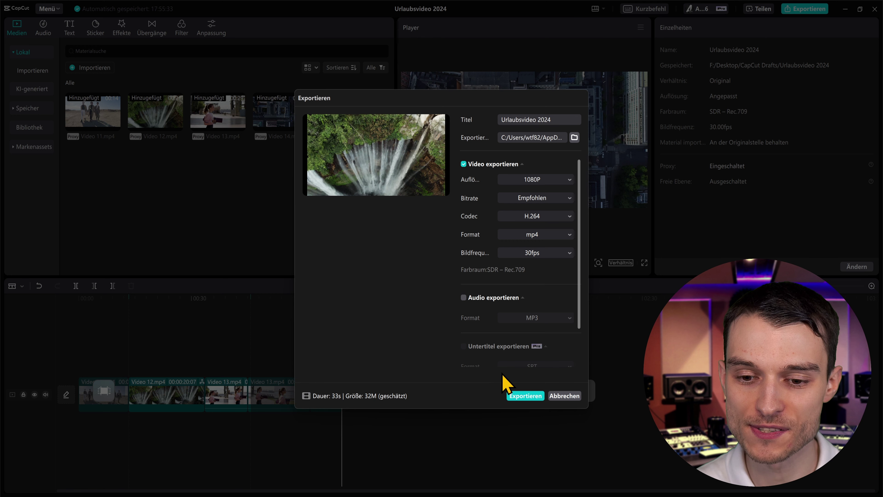
pyautogui.click(522, 395)
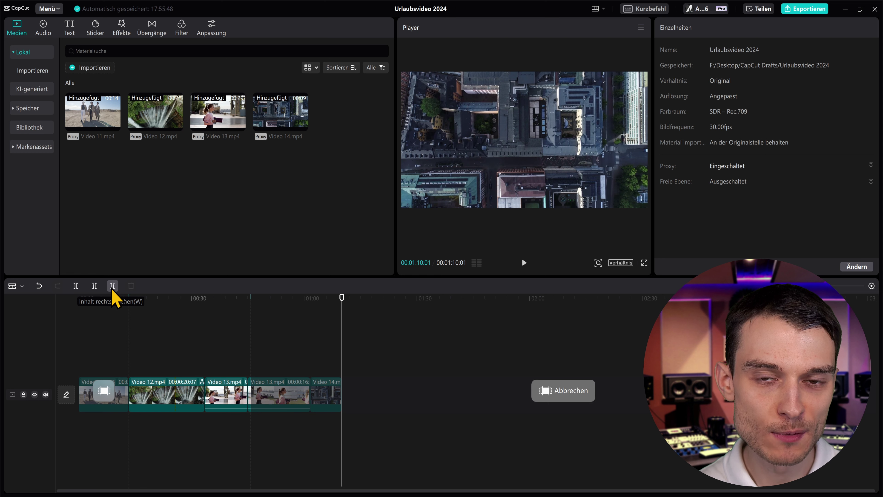
pyautogui.rightClick(225, 393)
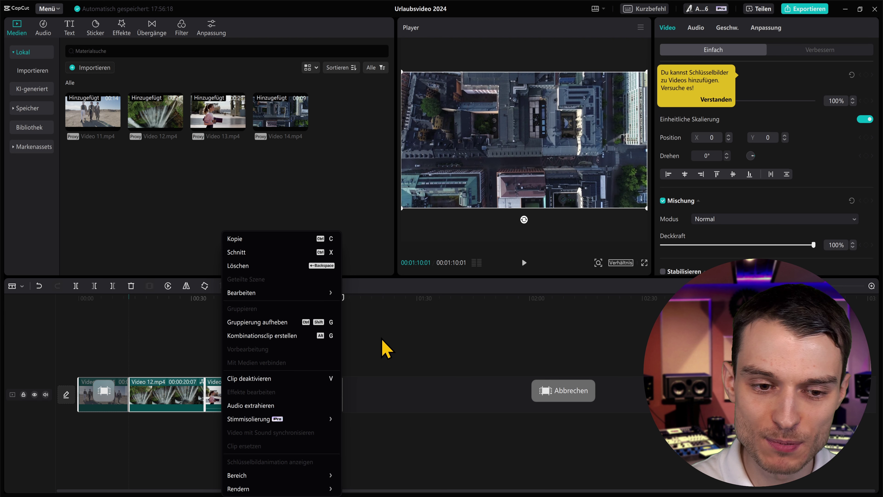
pyautogui.click(411, 359)
pyautogui.click(241, 360)
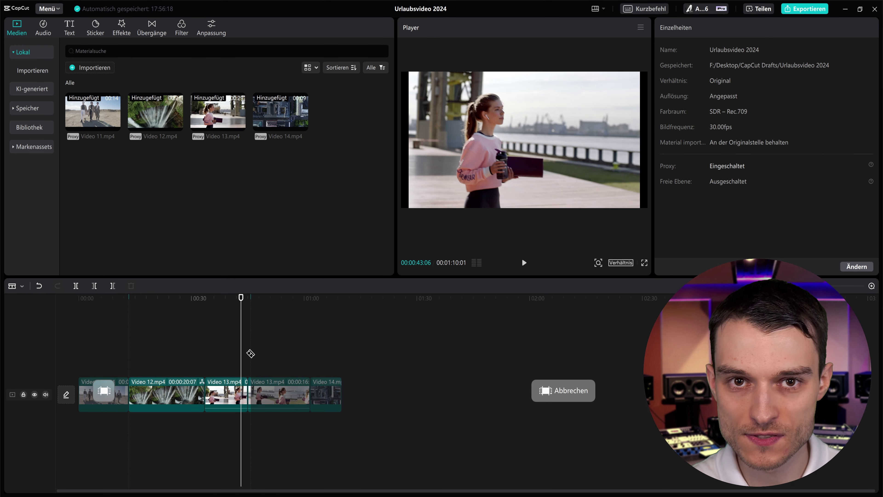
pyautogui.rightClick(224, 397)
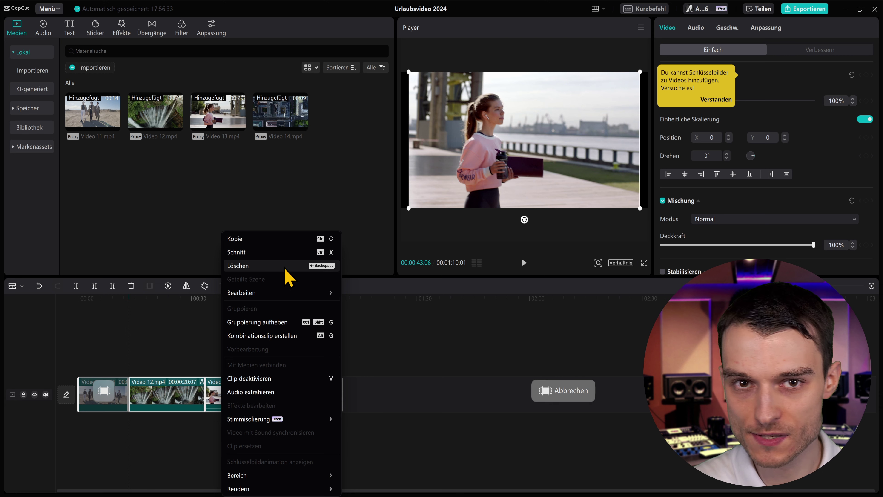
pyautogui.click(381, 359)
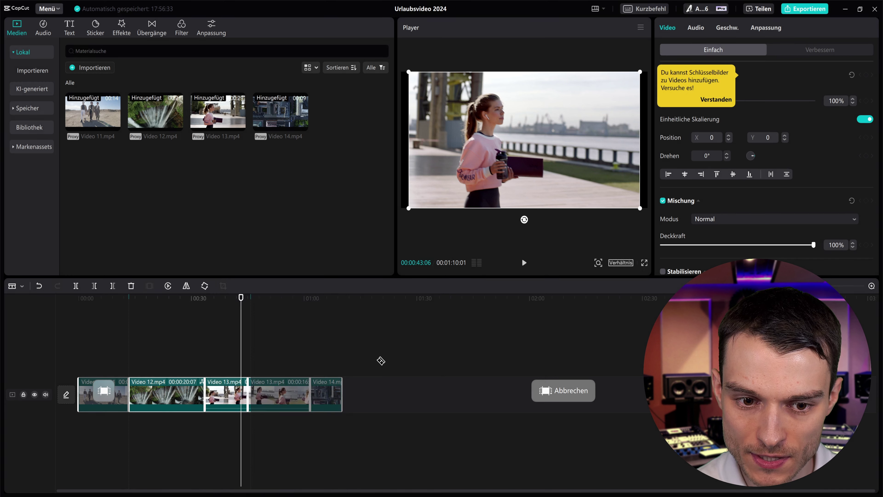
pyautogui.rightClick(212, 393)
pyautogui.moveTo(314, 292)
pyautogui.click(462, 328)
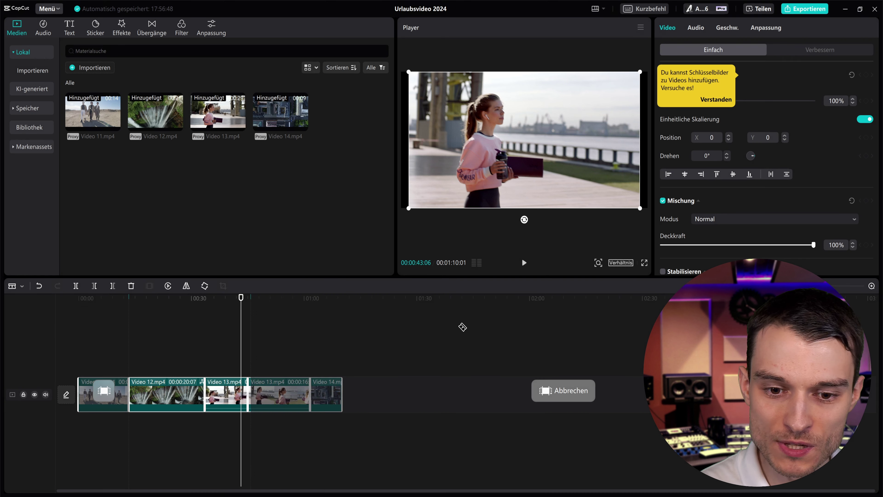